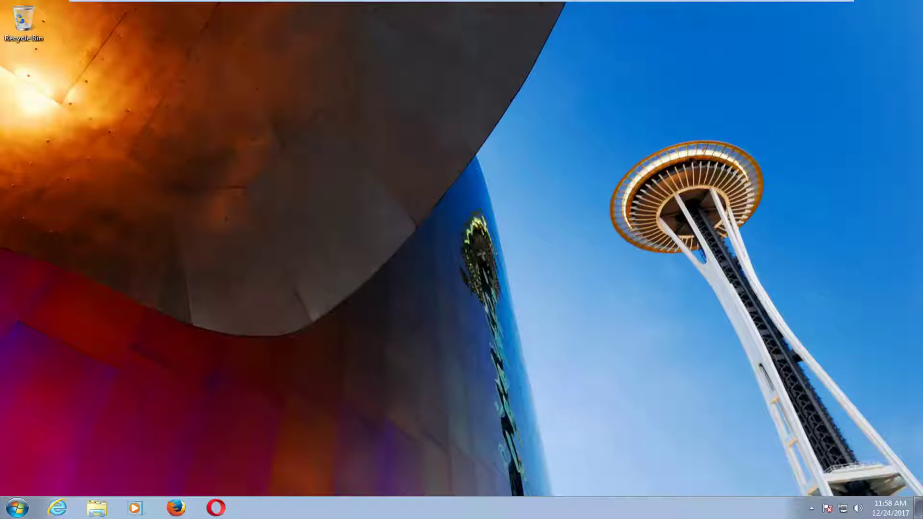
# - Launch Command Prompt as administrator from a Start menu search for cmd, approving the UAC prompt
pyautogui.click(21, 509)
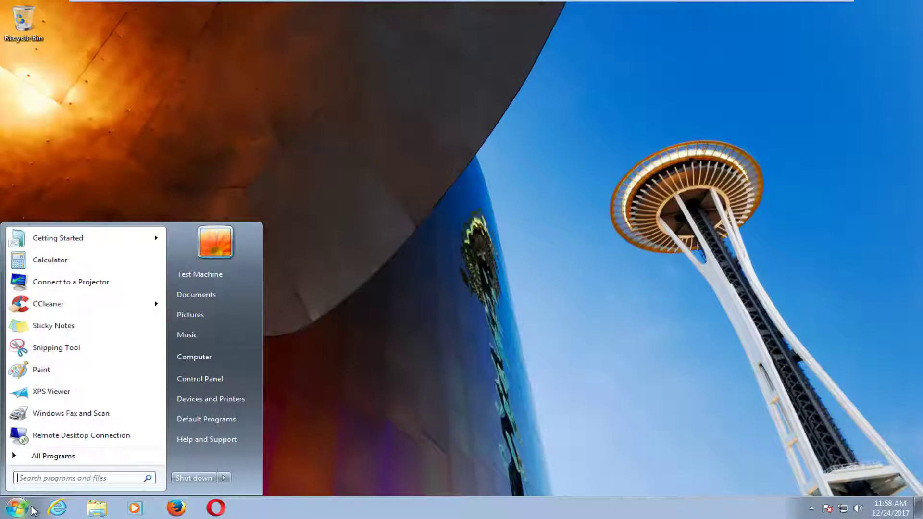
pyautogui.write('cmd')
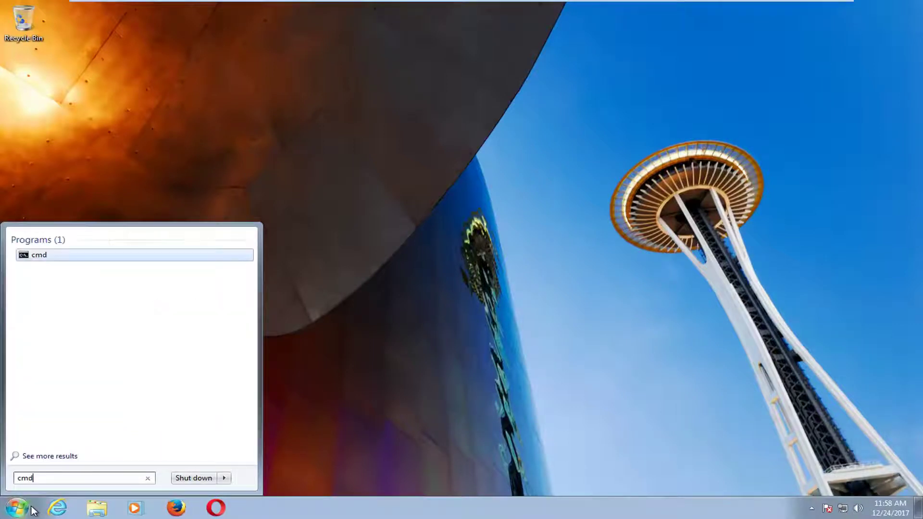
pyautogui.rightClick(40, 258)
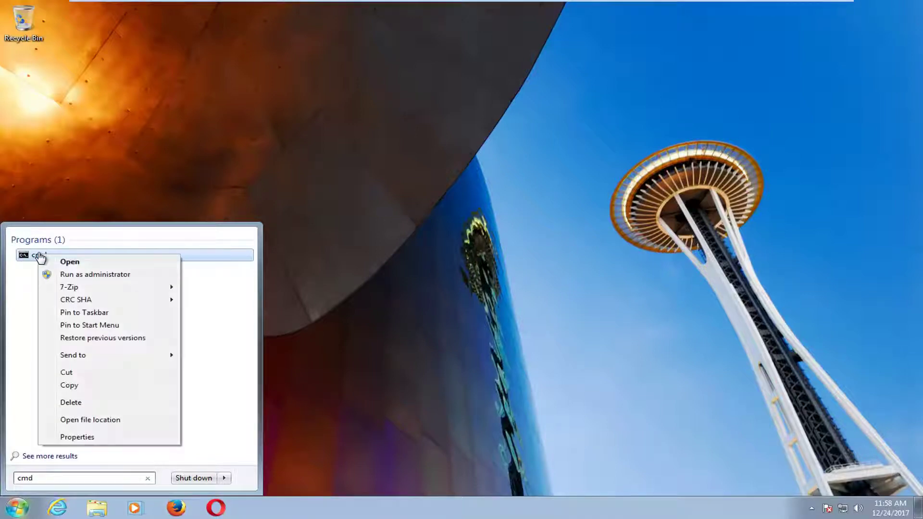
pyautogui.click(58, 274)
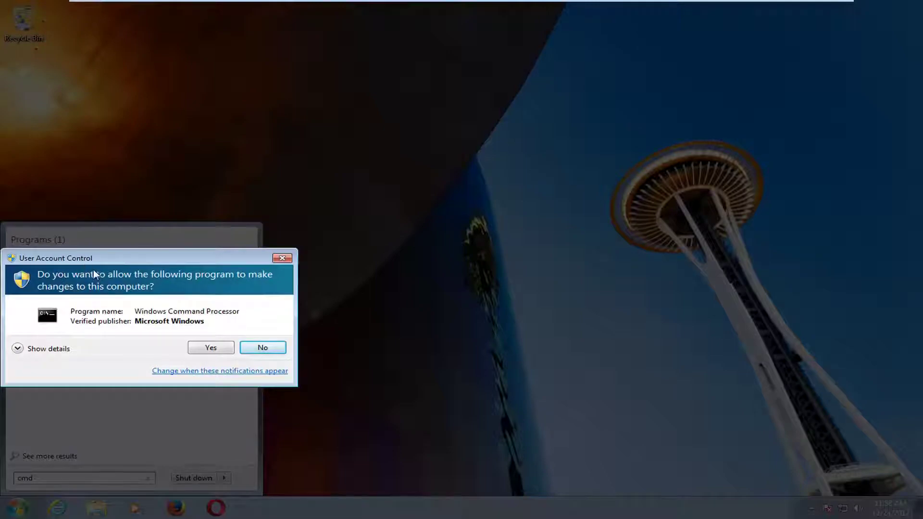
pyautogui.click(205, 352)
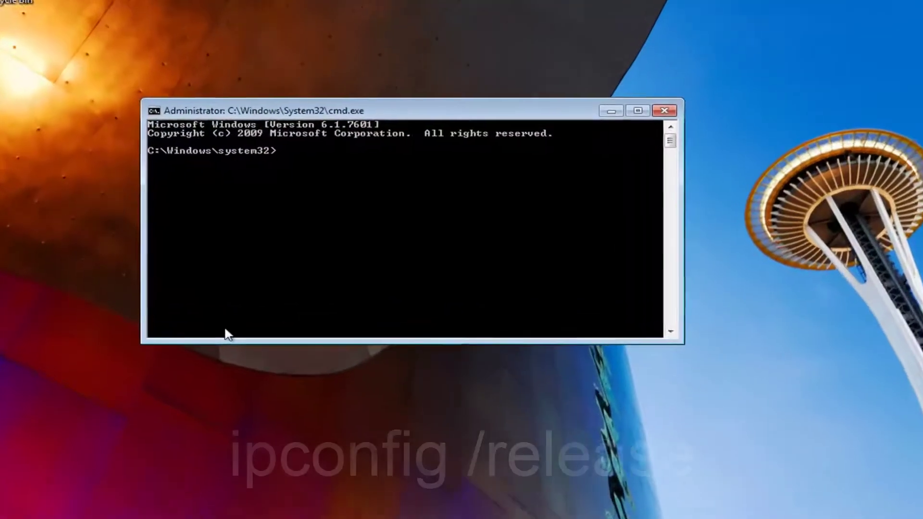
# - Run ipconfig /release, then ipconfig /flushdns to clear the DNS resolver cache
pyautogui.write('ipco')
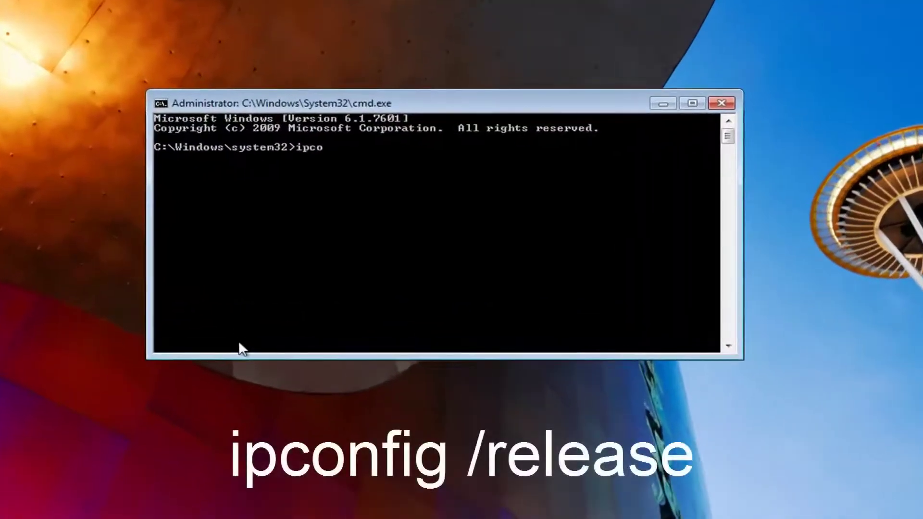
pyautogui.write('nfig /release')
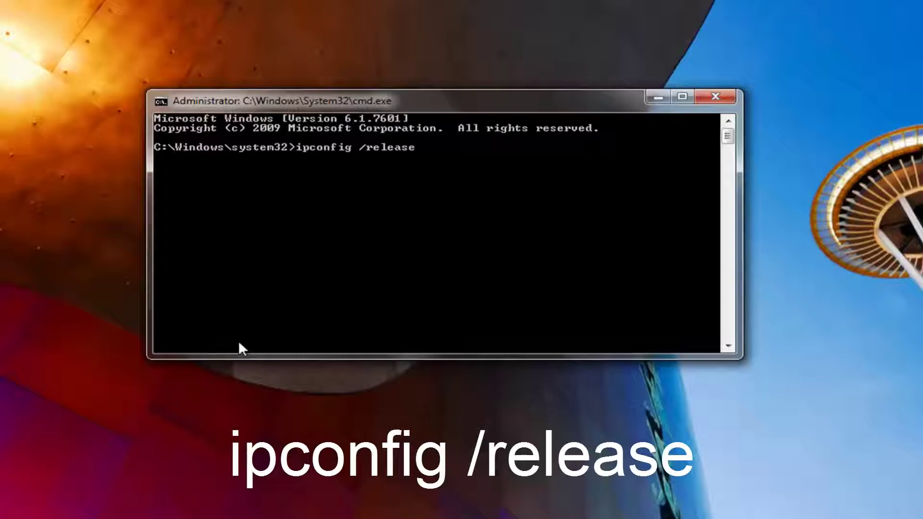
pyautogui.press('Return')
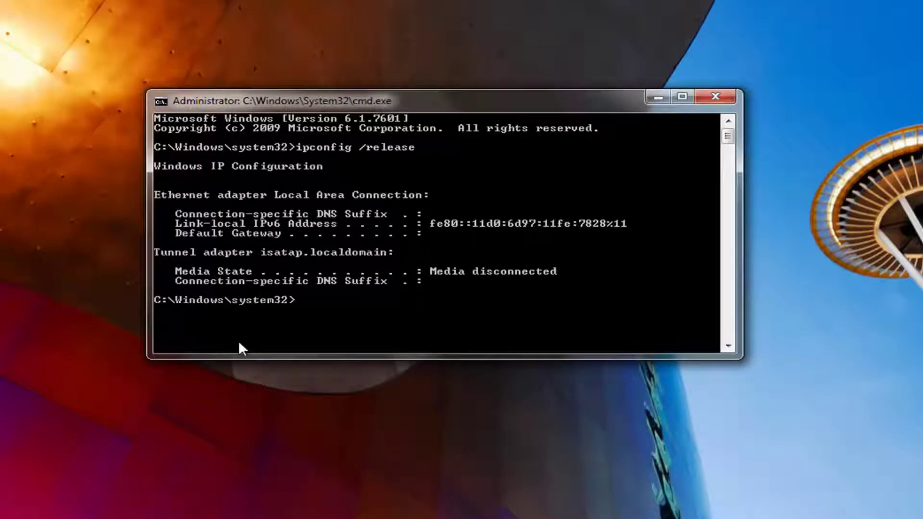
pyautogui.write('ipconfig ')
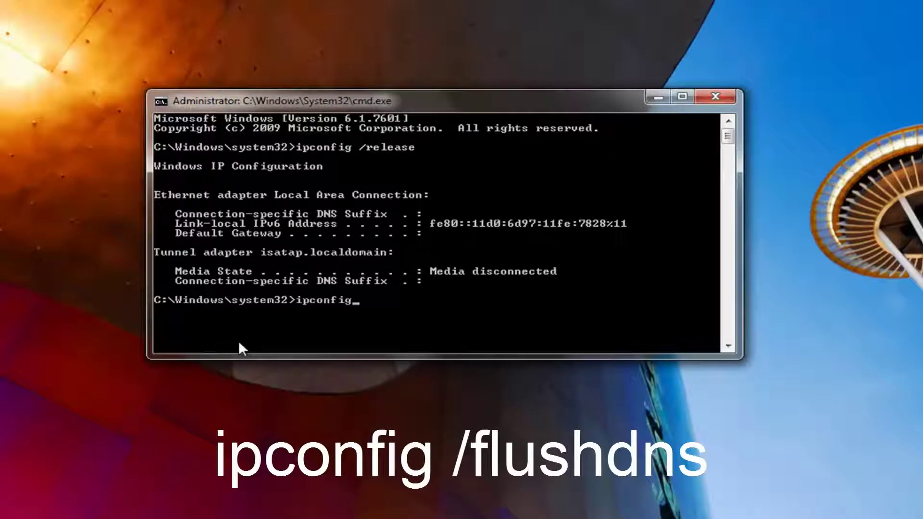
pyautogui.write('/flushdns')
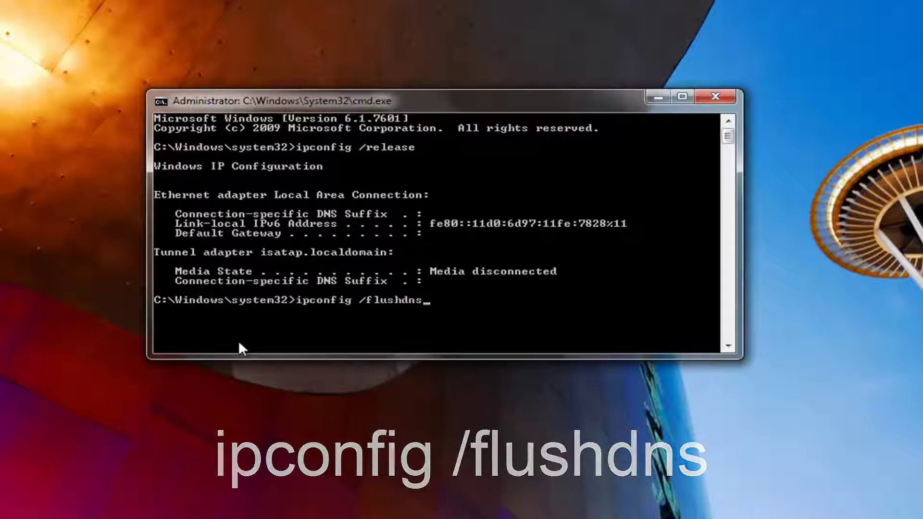
pyautogui.press('Return')
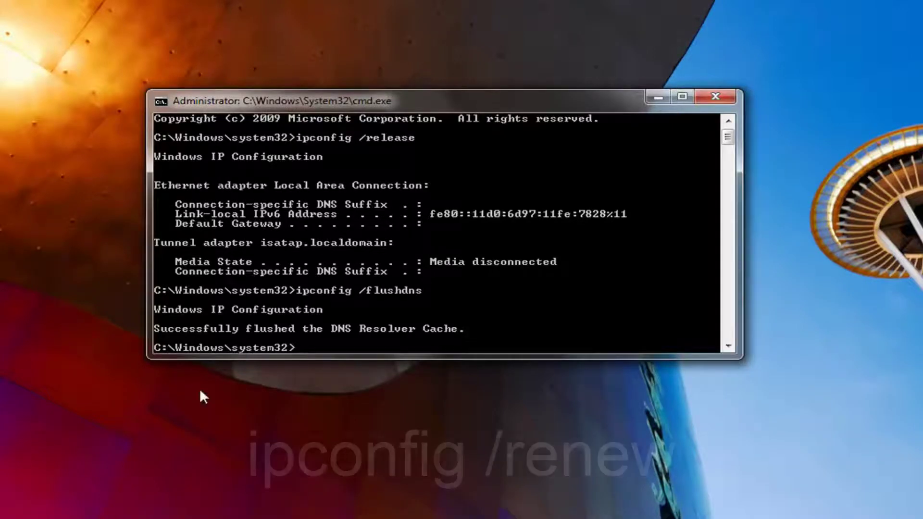
# - Run ipconfig /renew to get 192.168.76.129, then netsh winsock reset
pyautogui.write('ipconfig')
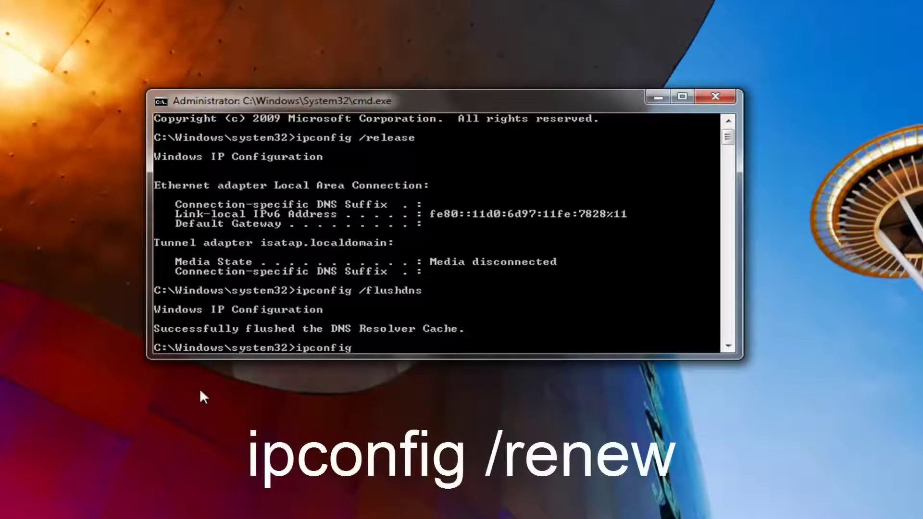
pyautogui.write(' /renew')
pyautogui.press('Return')
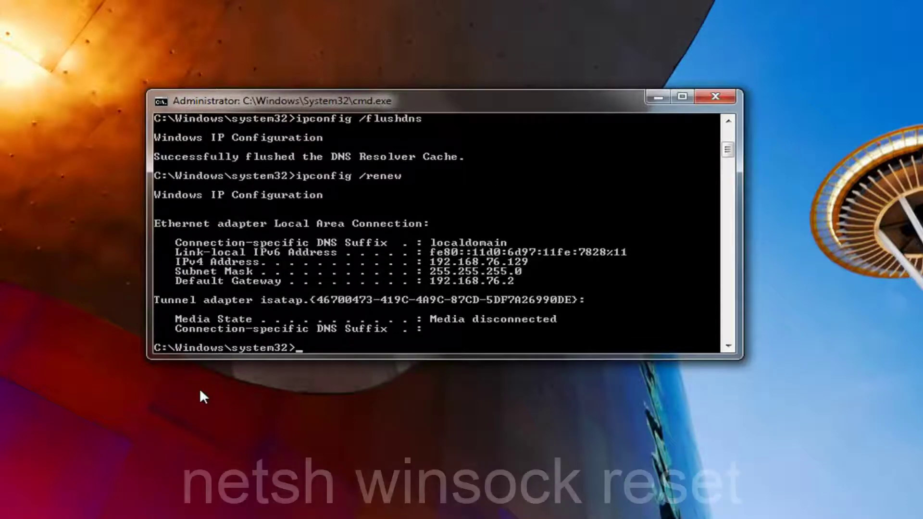
pyautogui.write('netsh ')
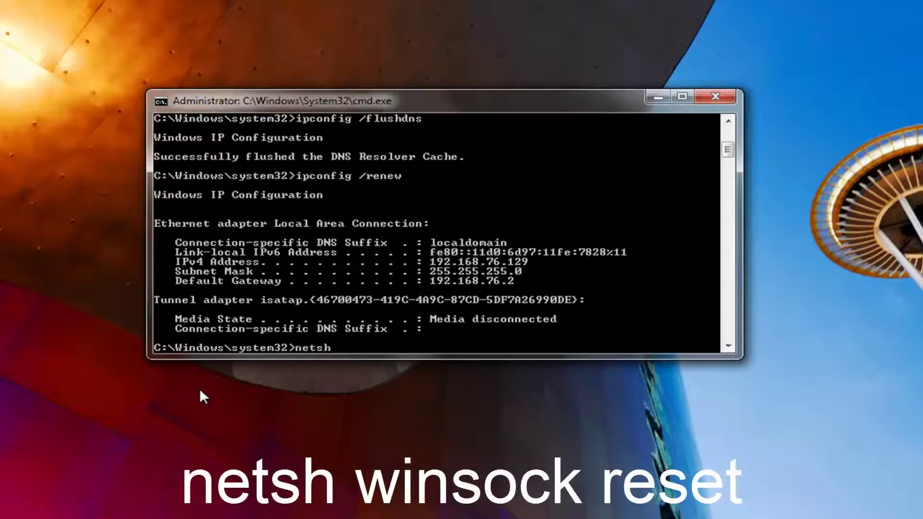
pyautogui.write('winsock reset')
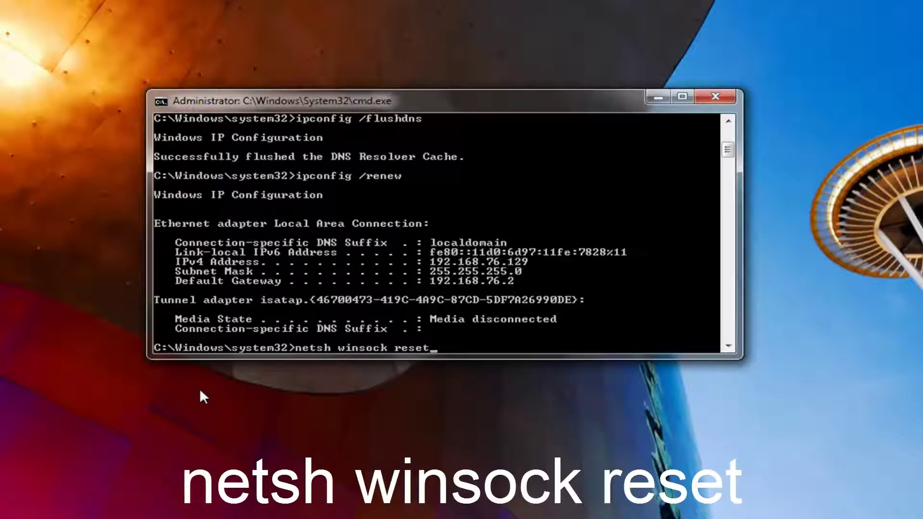
pyautogui.press('Return')
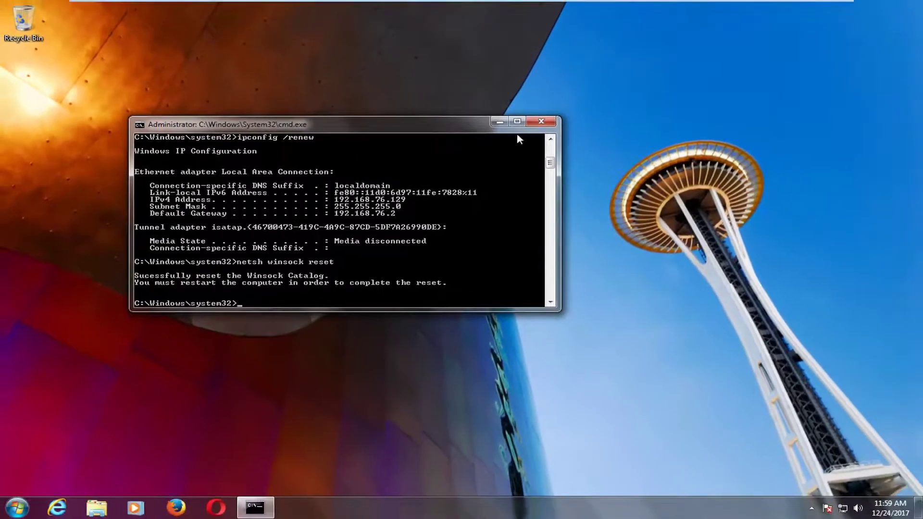
# - Close the Command Prompt and restart Windows from the Start menu's shut-down options
pyautogui.click(551, 120)
pyautogui.click(17, 508)
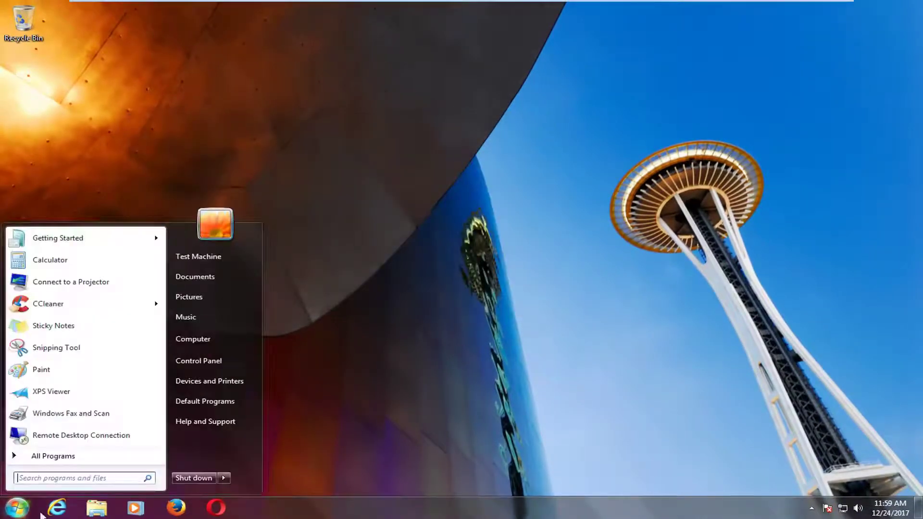
pyautogui.moveTo(224, 478)
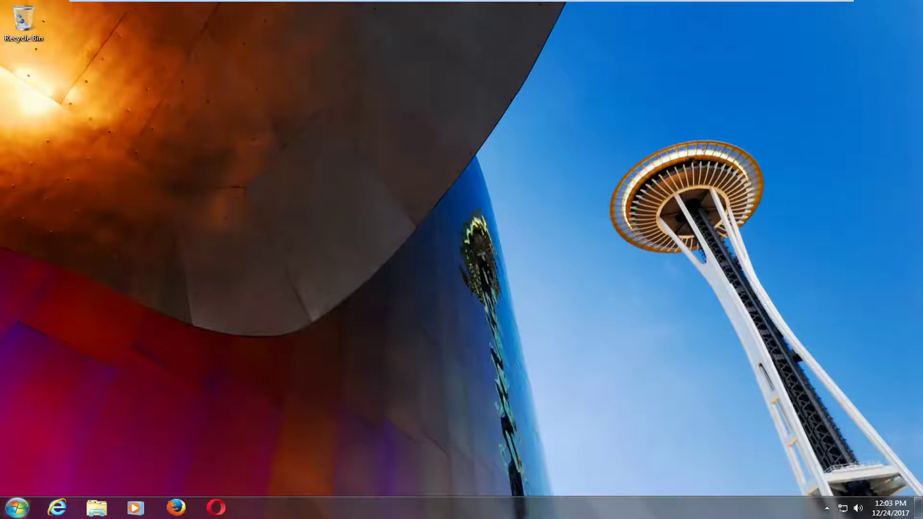
# - Start regedit as administrator from a Start menu search and approve the UAC prompt
pyautogui.click(15, 517)
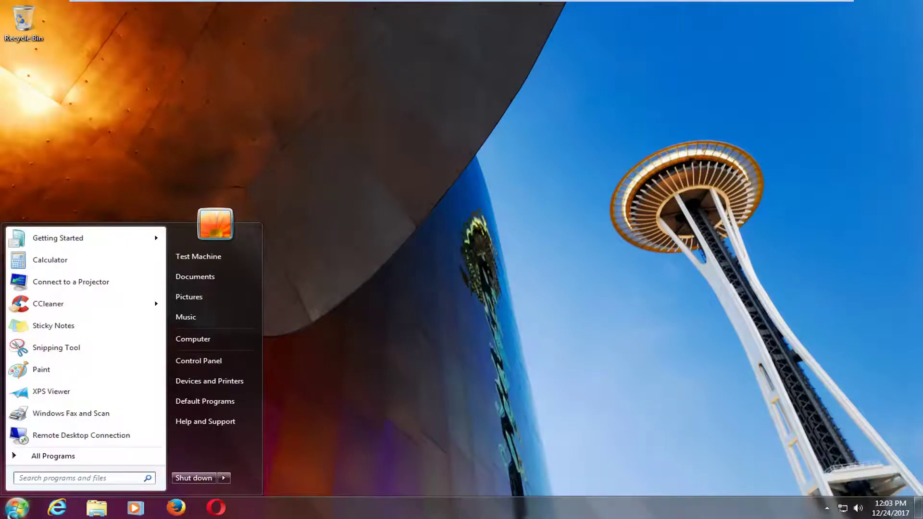
pyautogui.write('regedi')
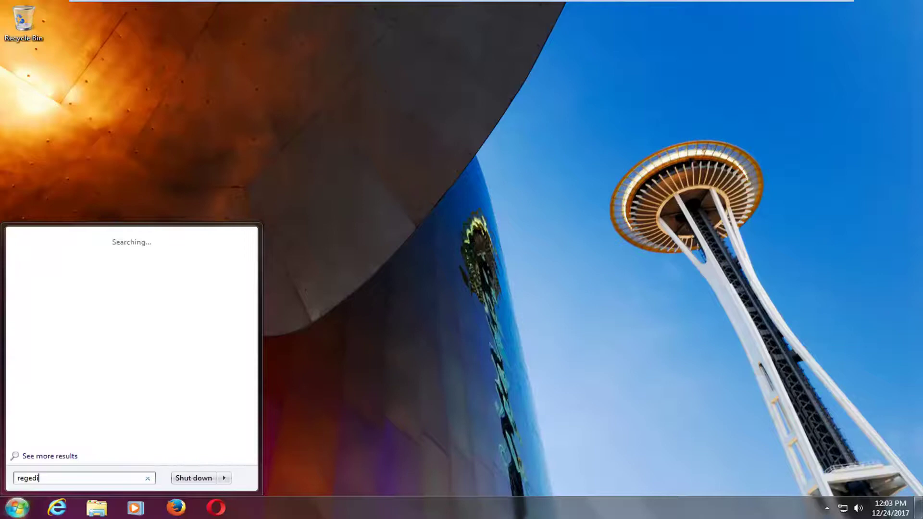
pyautogui.write('t')
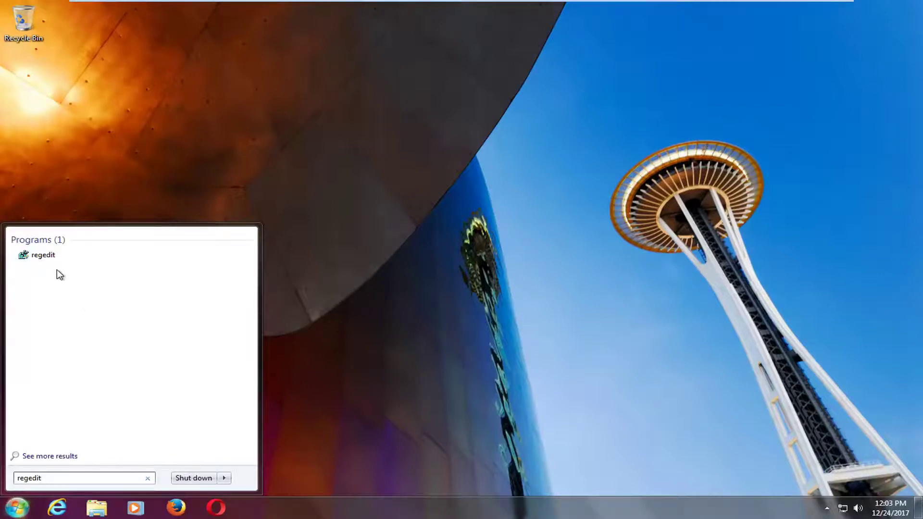
pyautogui.click(57, 255)
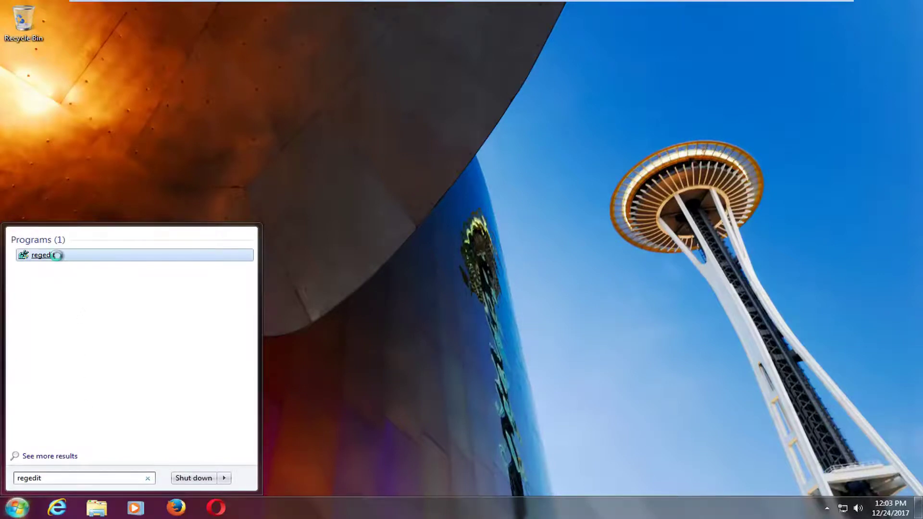
pyautogui.rightClick(57, 255)
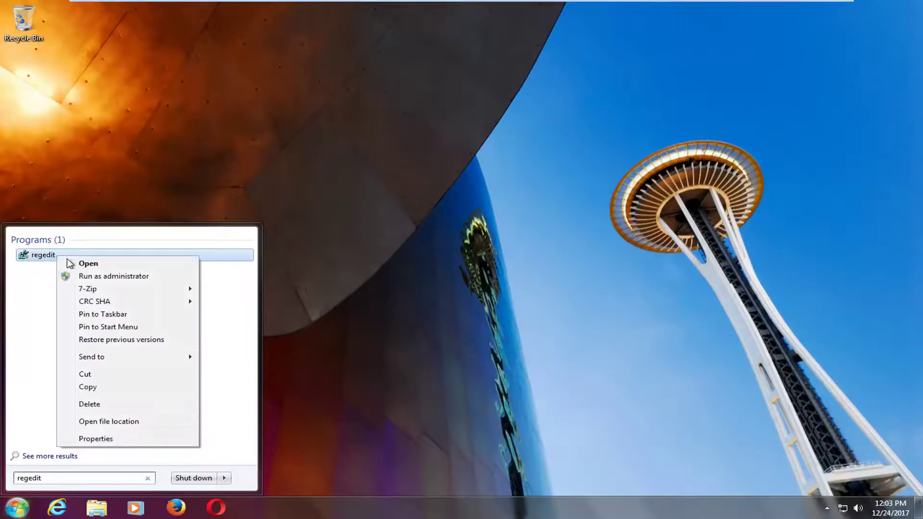
pyautogui.click(93, 281)
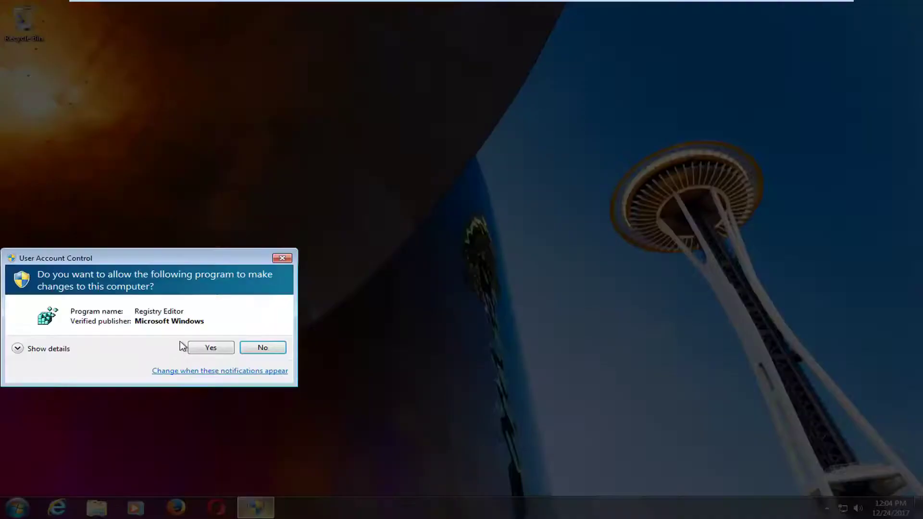
pyautogui.click(204, 346)
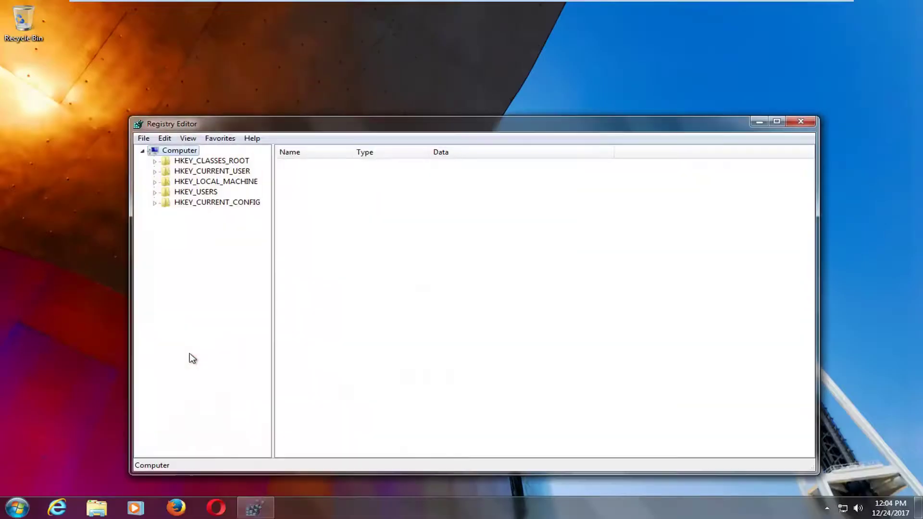
# - Move the Registry Editor window up and expand HKEY_LOCAL_MACHINE and its SYSTEM key
pyautogui.moveTo(345, 128); pyautogui.dragTo(350, 77)
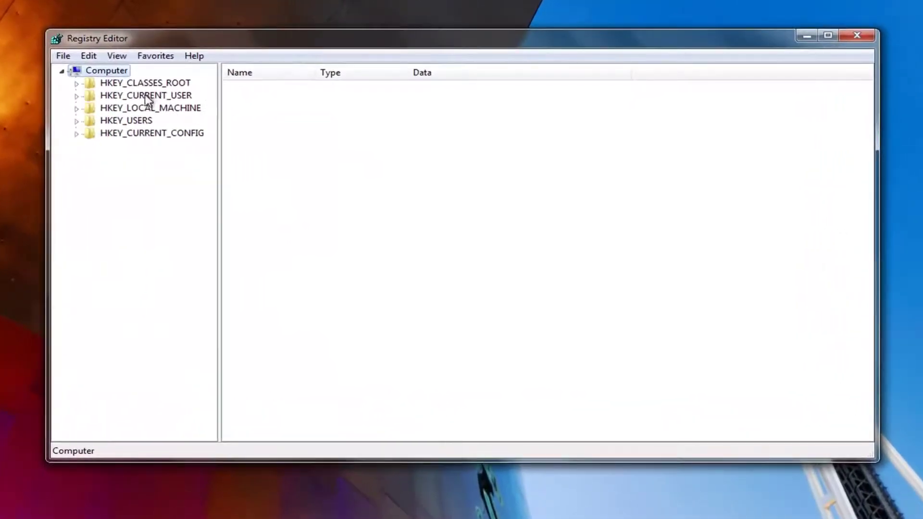
pyautogui.click(149, 96)
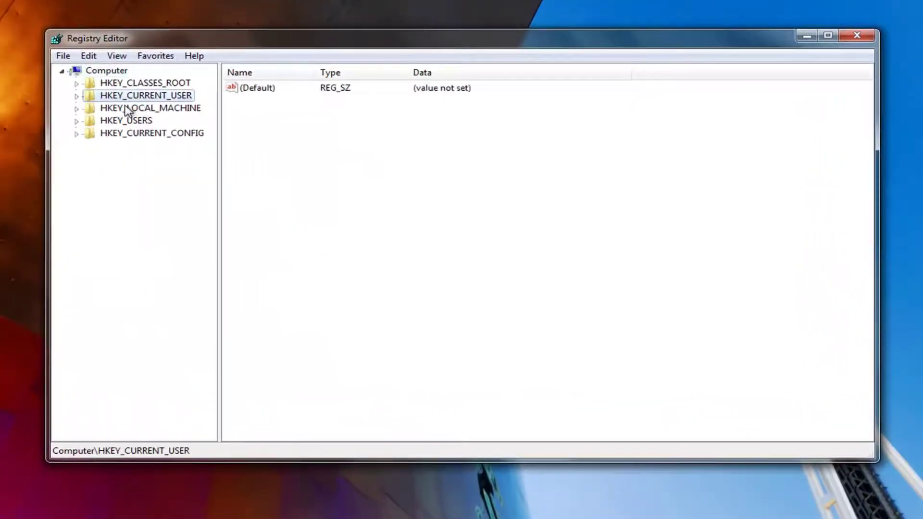
pyautogui.click(120, 108)
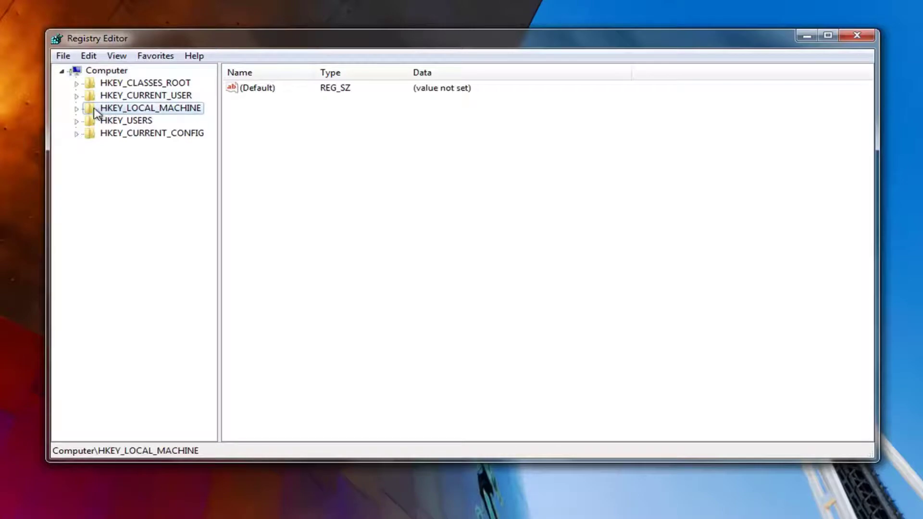
pyautogui.click(76, 109)
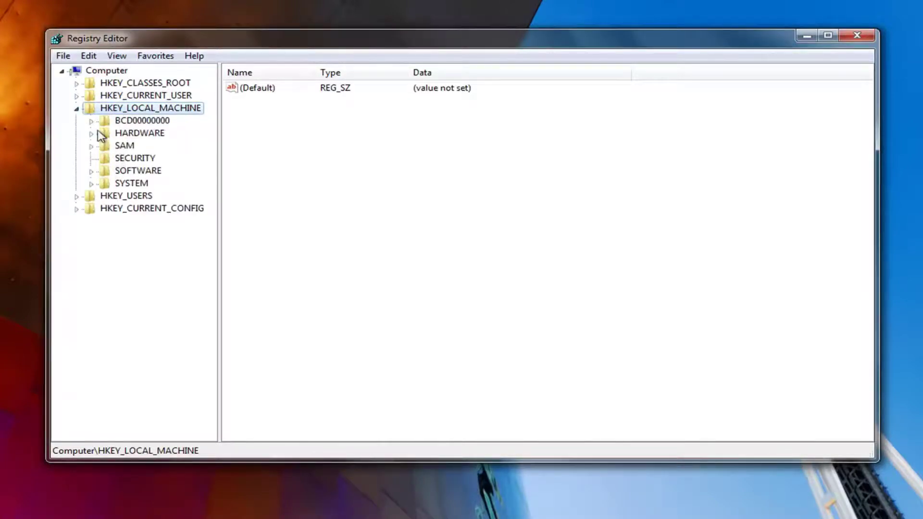
pyautogui.click(91, 184)
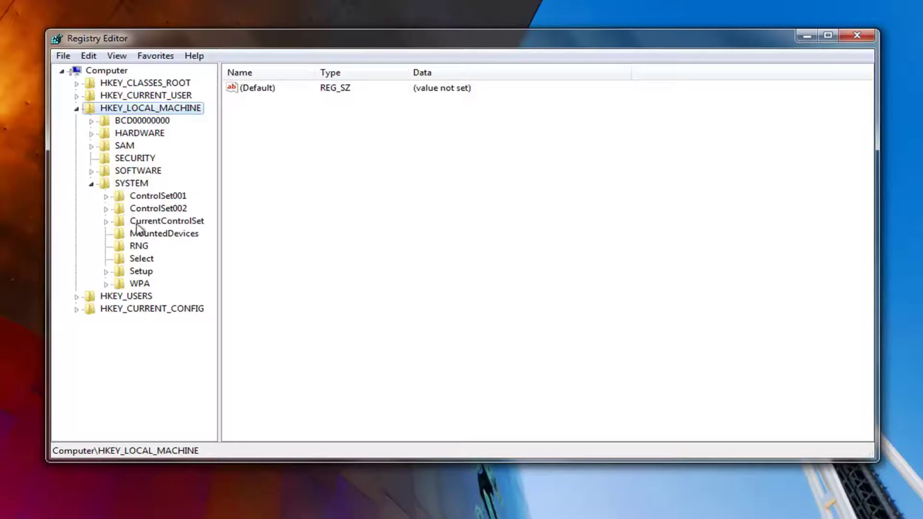
# - Expand CurrentControlSet > Control, widen the tree pane, and open the Network key
pyautogui.click(121, 225)
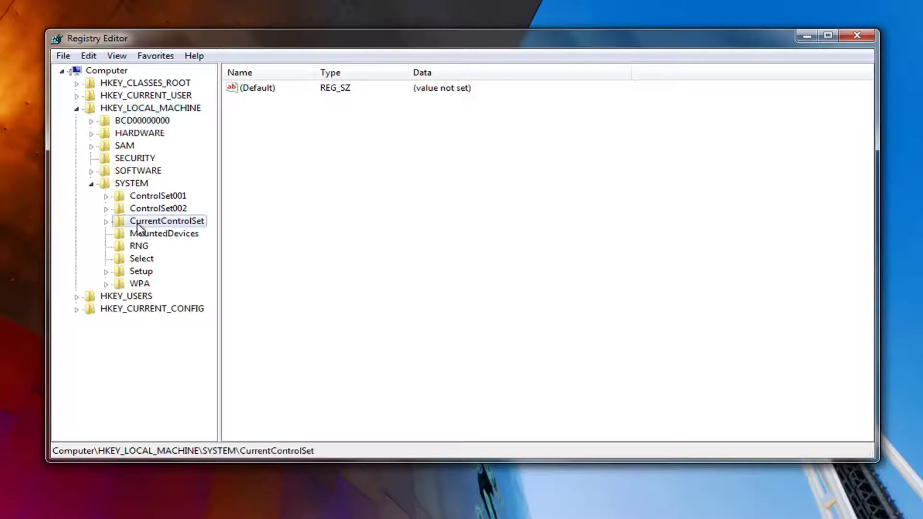
pyautogui.click(105, 223)
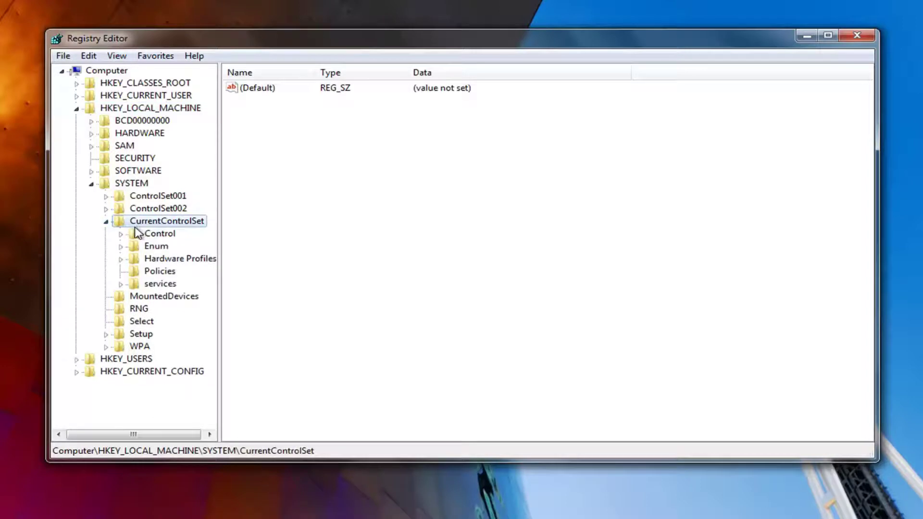
pyautogui.click(120, 236)
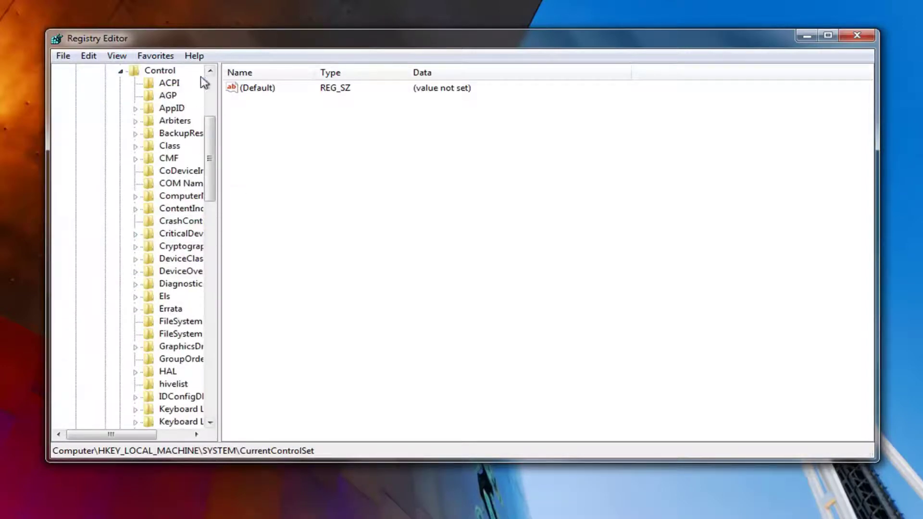
pyautogui.moveTo(219, 89); pyautogui.dragTo(292, 91)
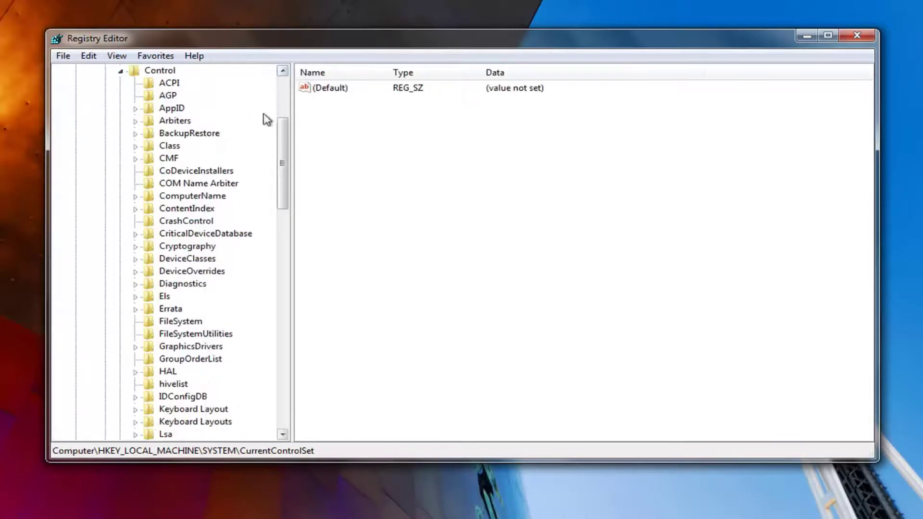
pyautogui.scroll(-8, 182, 226)
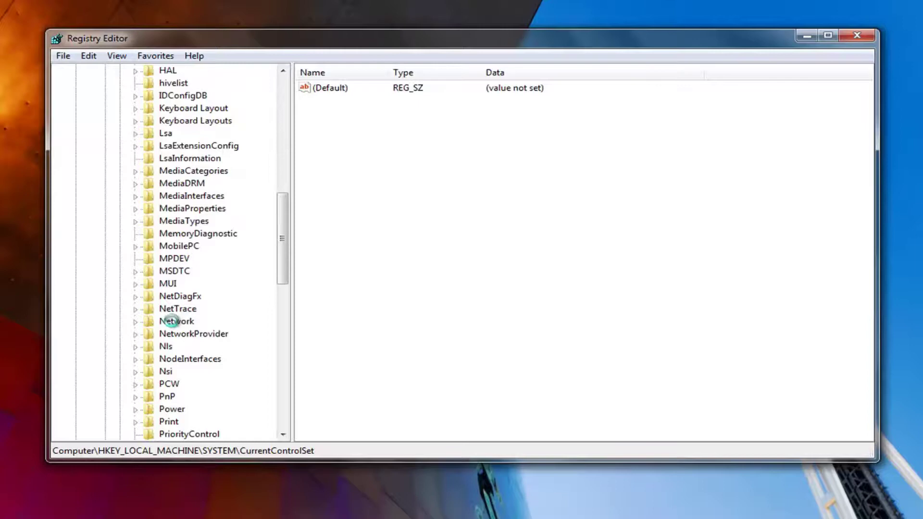
pyautogui.click(174, 321)
pyautogui.click(136, 322)
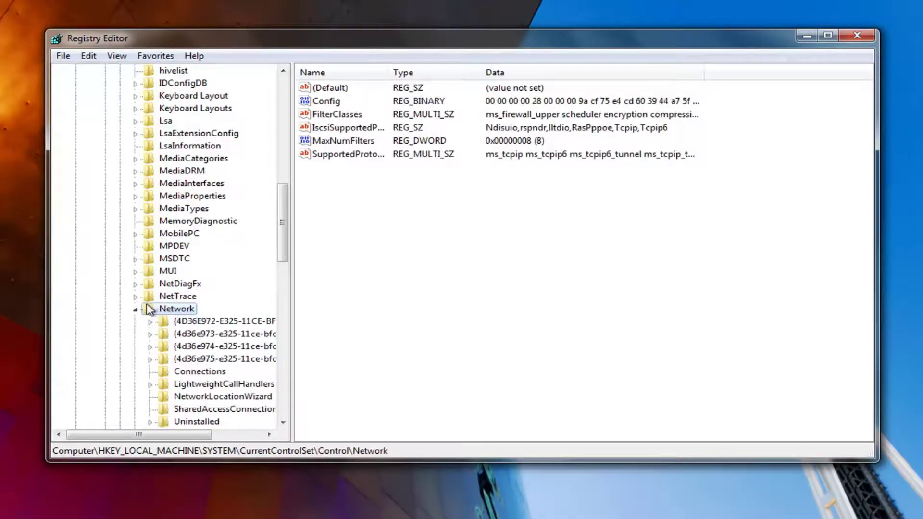
pyautogui.click(135, 309)
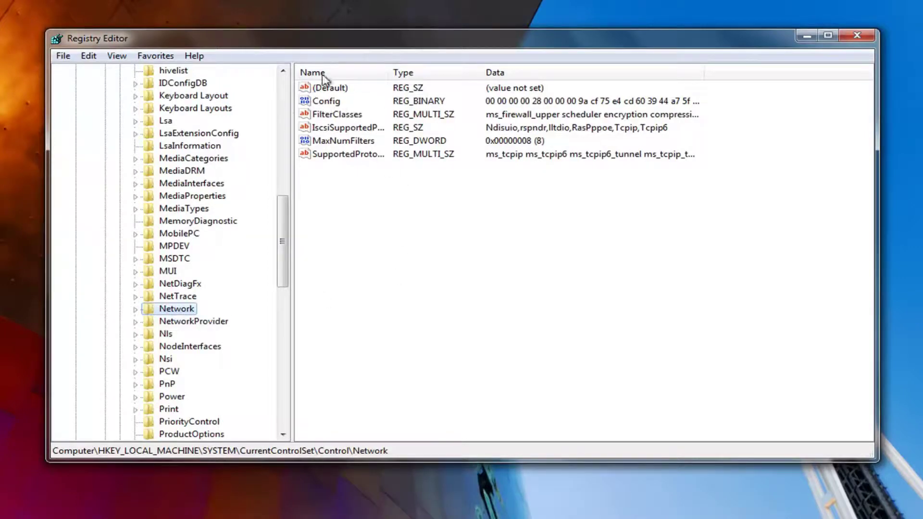
# - Delete the Network key's Config value, confirm the deletion, and close Registry Editor
pyautogui.click(318, 102)
pyautogui.rightClick(320, 103)
pyautogui.click(346, 147)
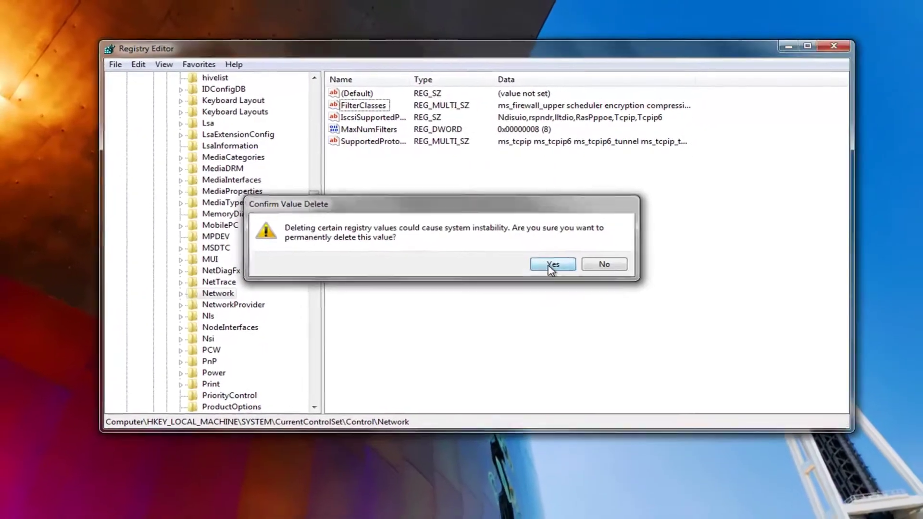
pyautogui.click(552, 265)
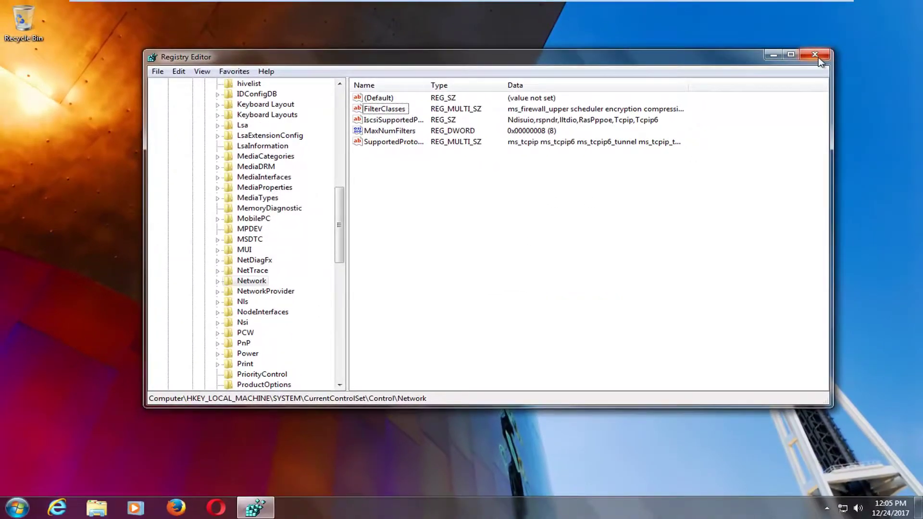
pyautogui.click(815, 56)
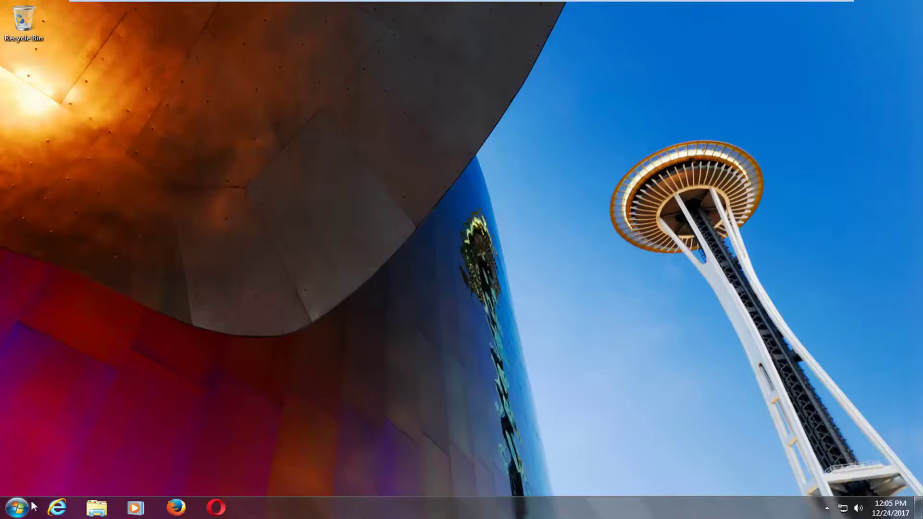
# - Launch System Restore from a Start menu search for 'system restore' and go past its intro page
pyautogui.click(16, 512)
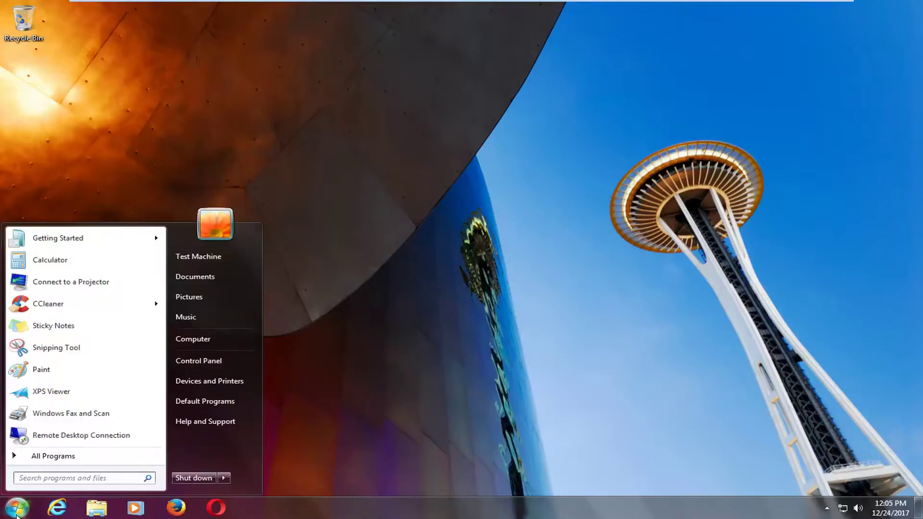
pyautogui.write('system restore')
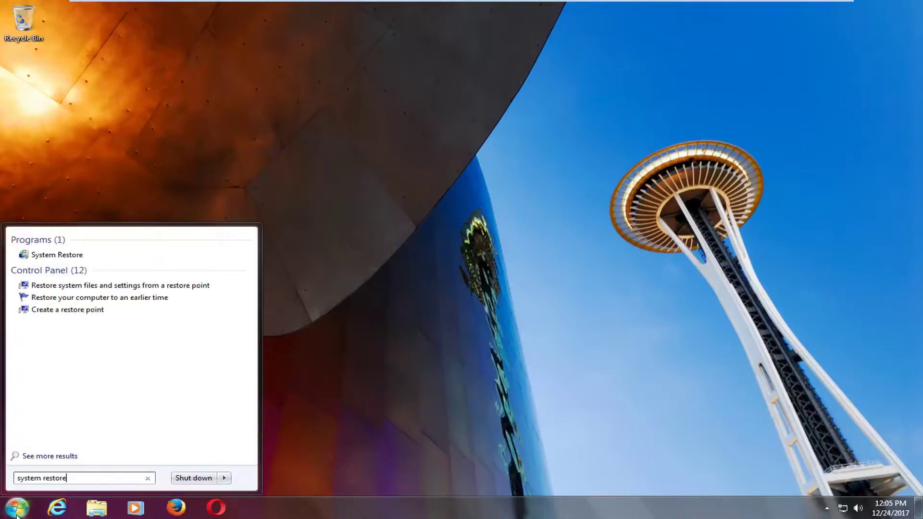
pyautogui.click(63, 254)
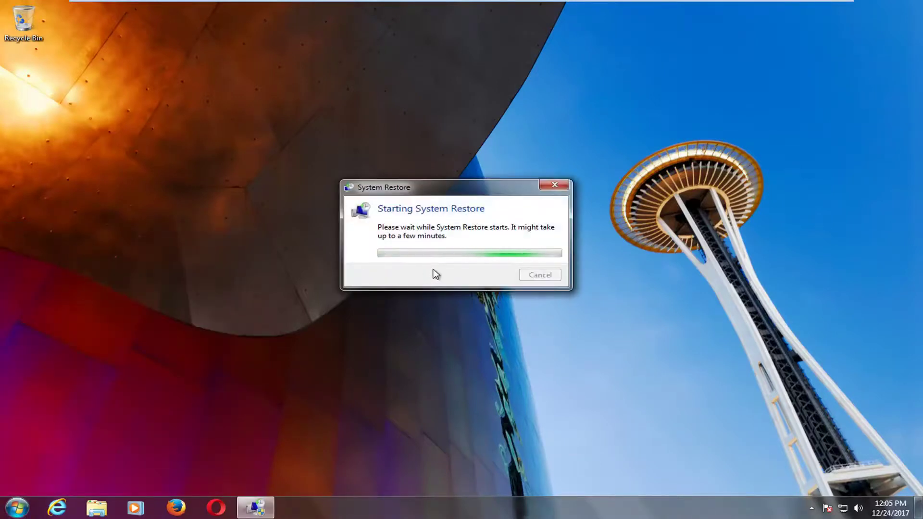
pyautogui.click(556, 376)
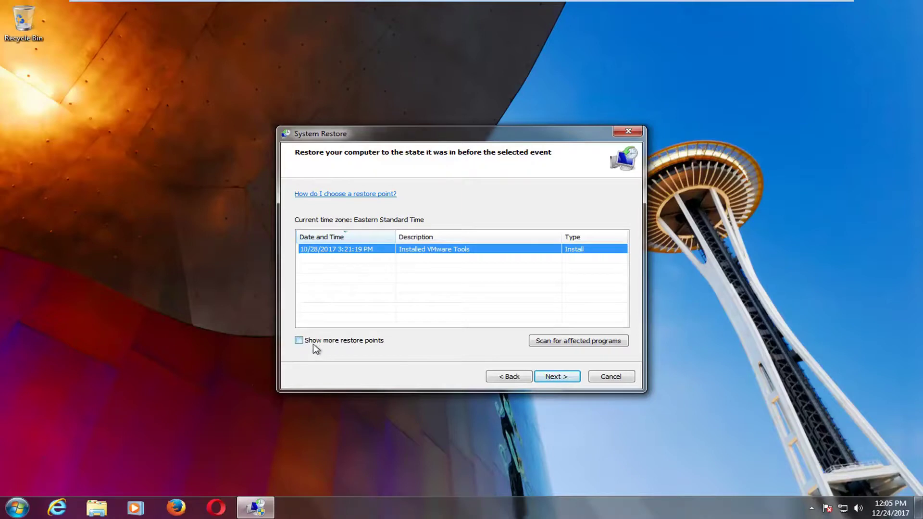
# - Tick Show more restore points and select the 10/28/2017 Installed VMware Tools point
pyautogui.click(299, 341)
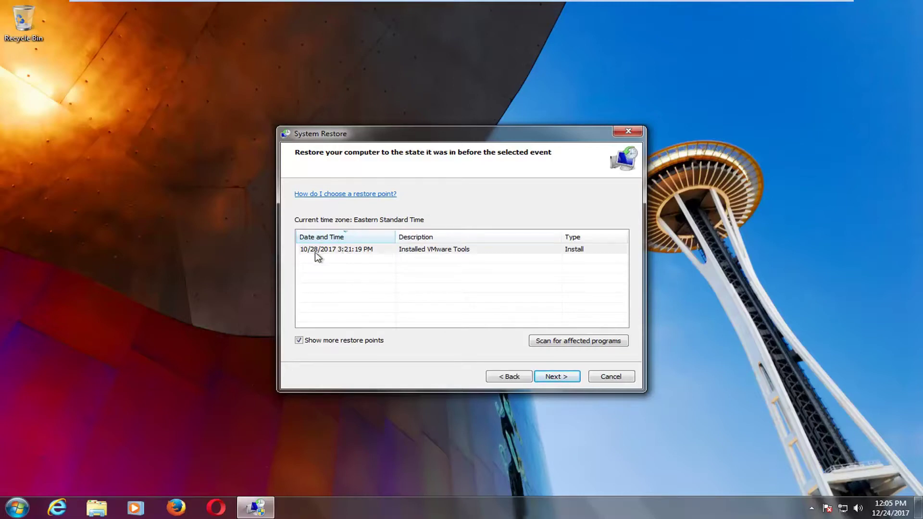
pyautogui.click(336, 252)
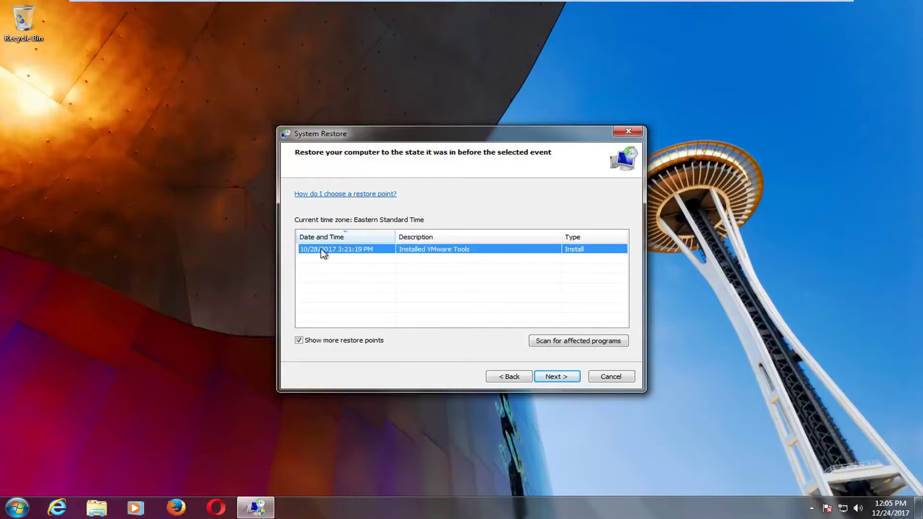